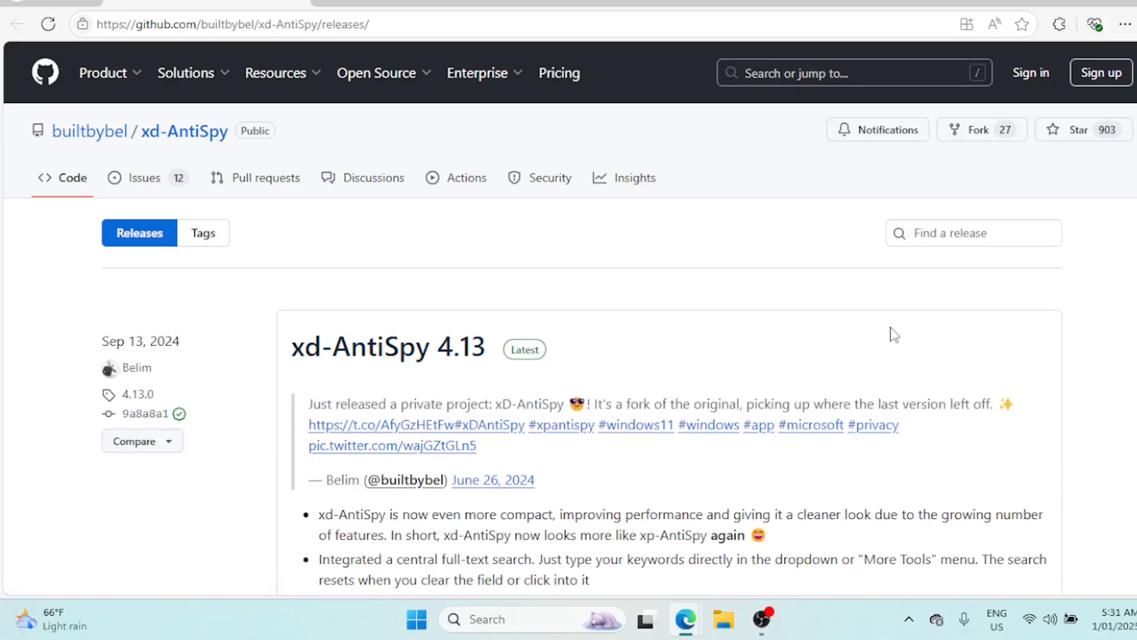
Download xd-AntiSpy.zip from the assets of the xd-AntiSpy 4.13 release and show the file in the Downloads folder
scroll(894, 335, down, 5)
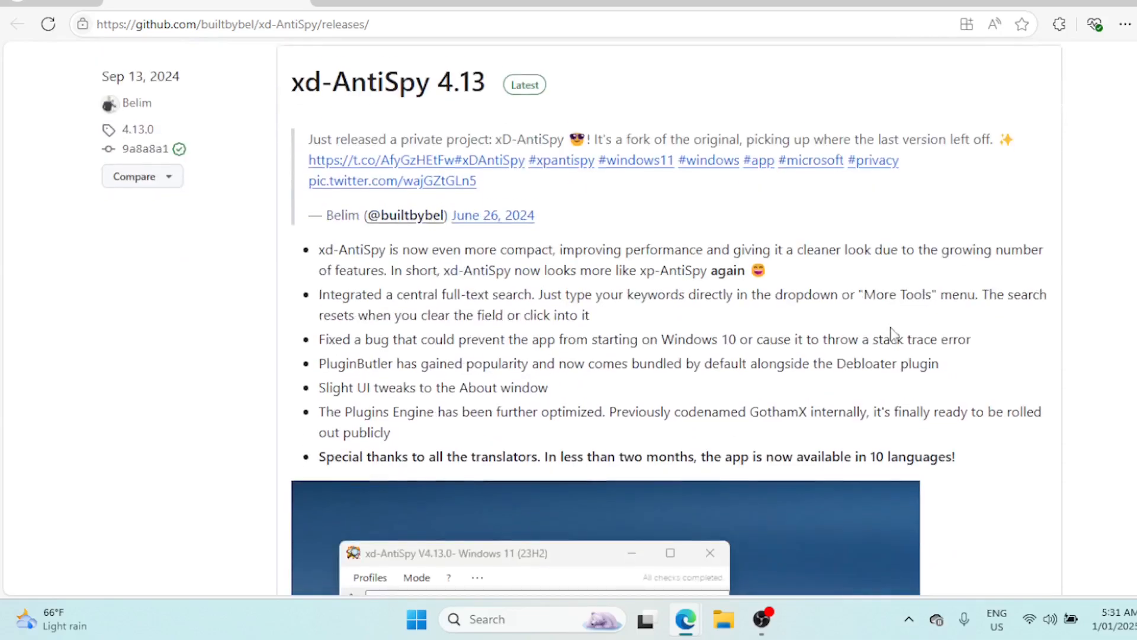
scroll(892, 335, down, 7)
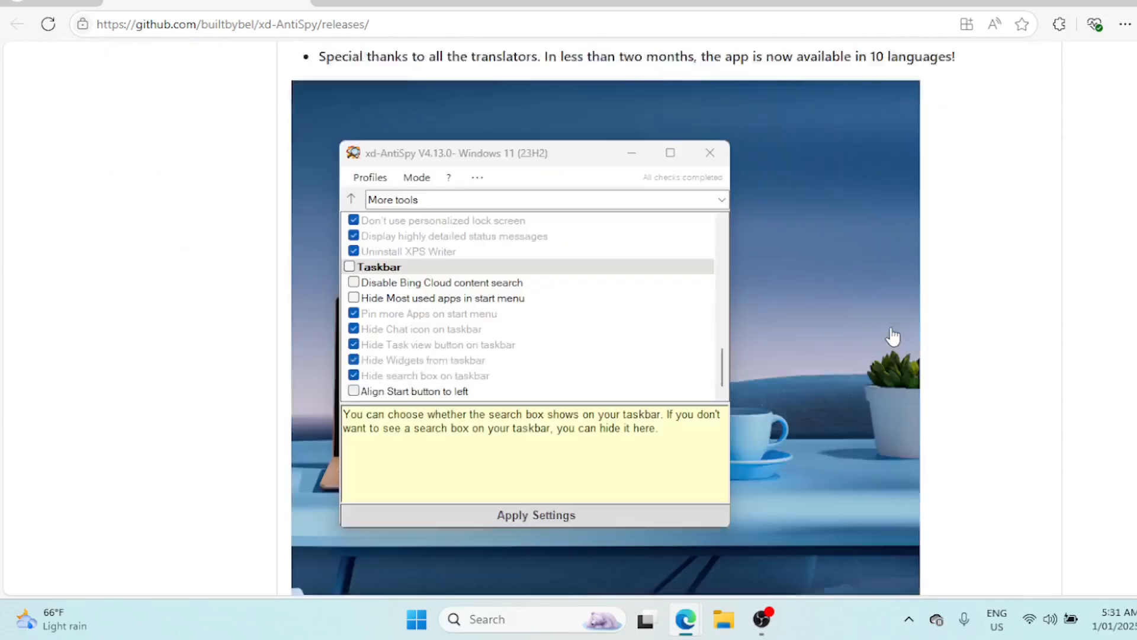
scroll(892, 336, down, 2)
scroll(893, 335, up, 10)
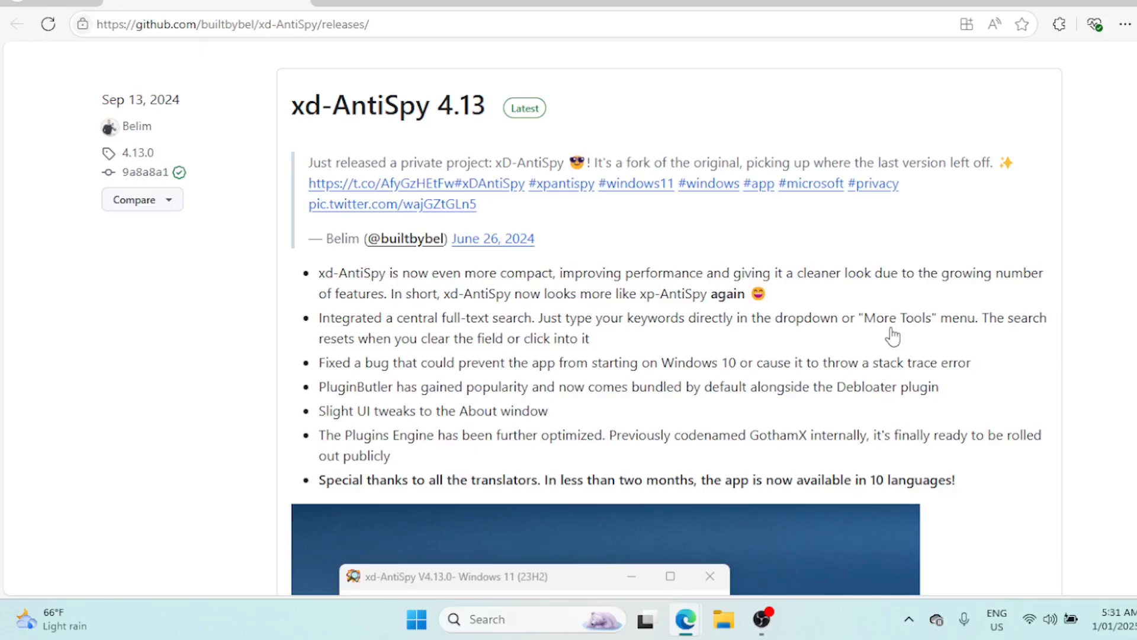
scroll(892, 336, down, 10)
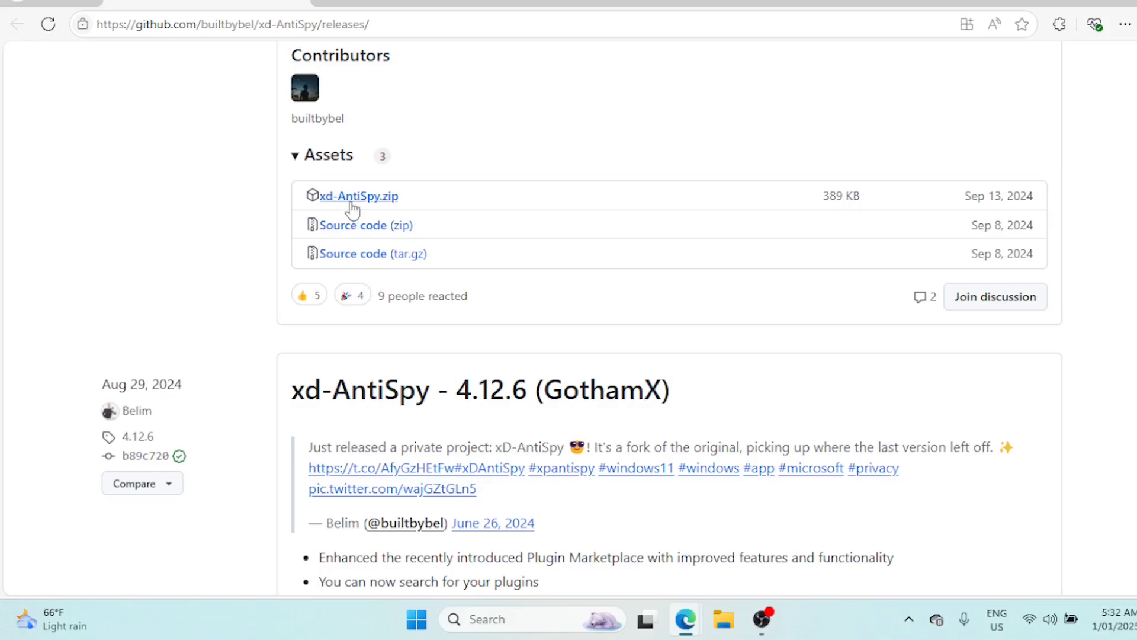
click(351, 199)
click(768, 369)
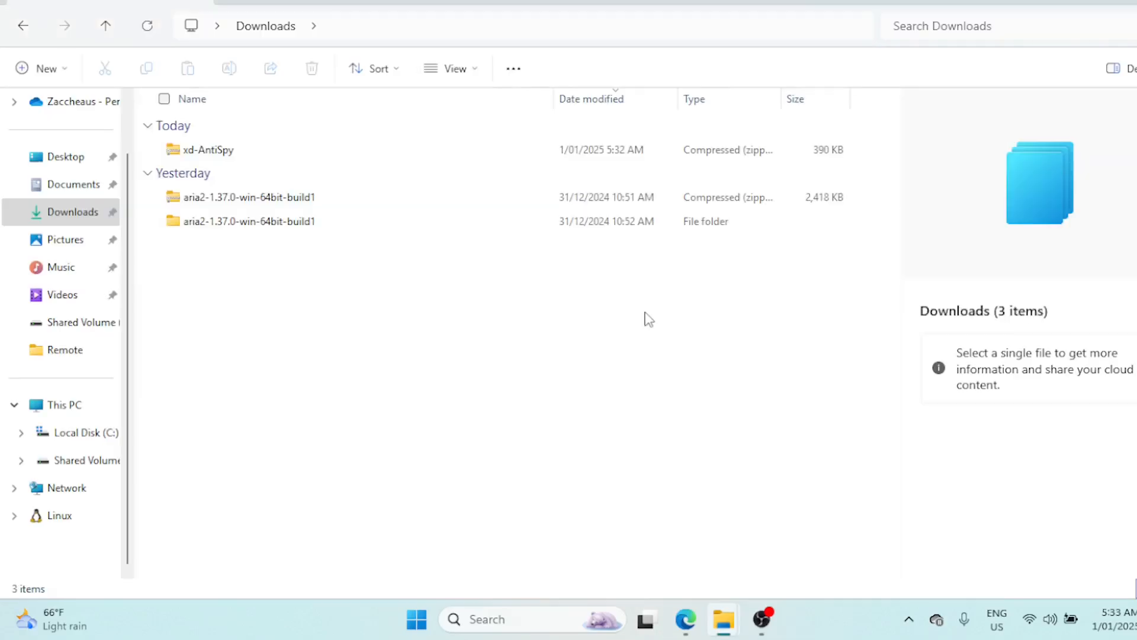
Extract the xd-AntiSpy zip archive into an xd-AntiSpy folder within Downloads
click(226, 163)
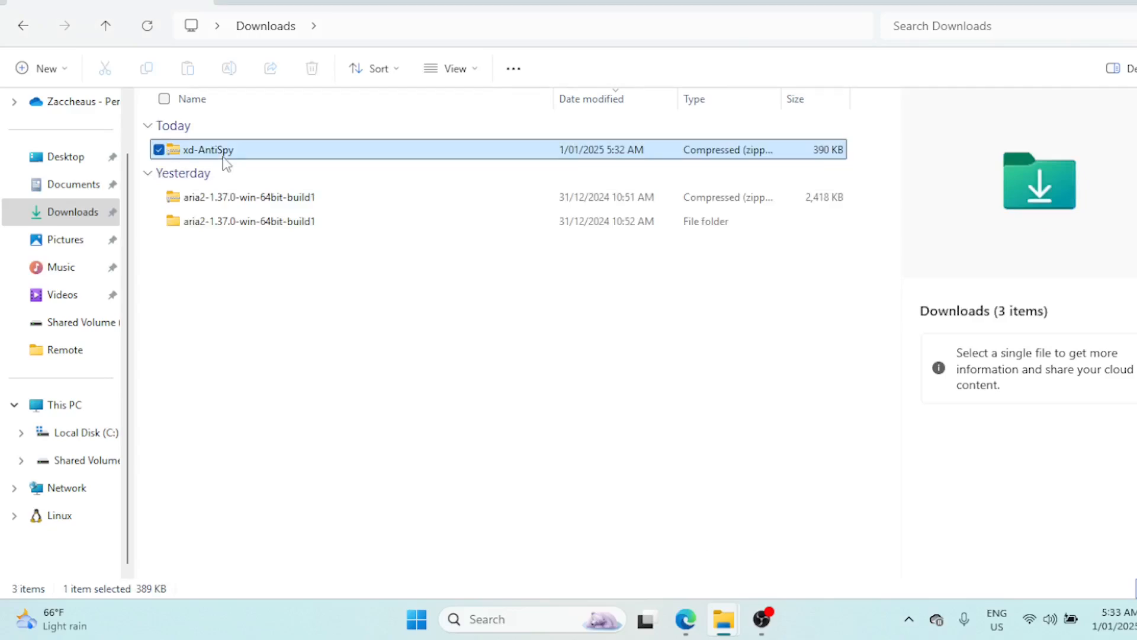
right_click(226, 162)
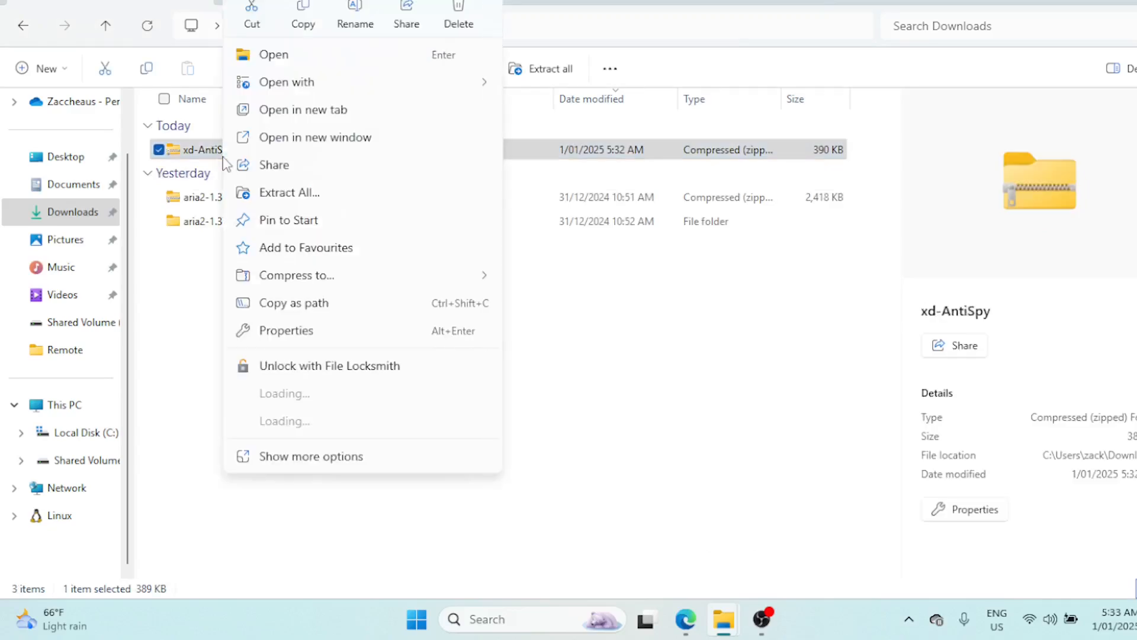
click(278, 195)
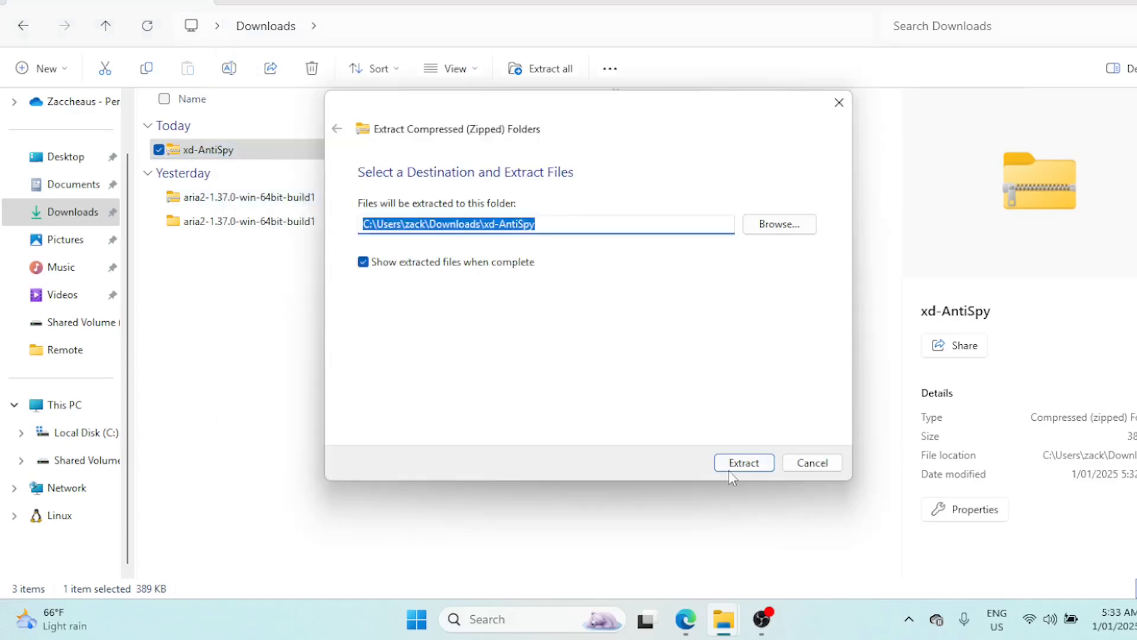
click(732, 468)
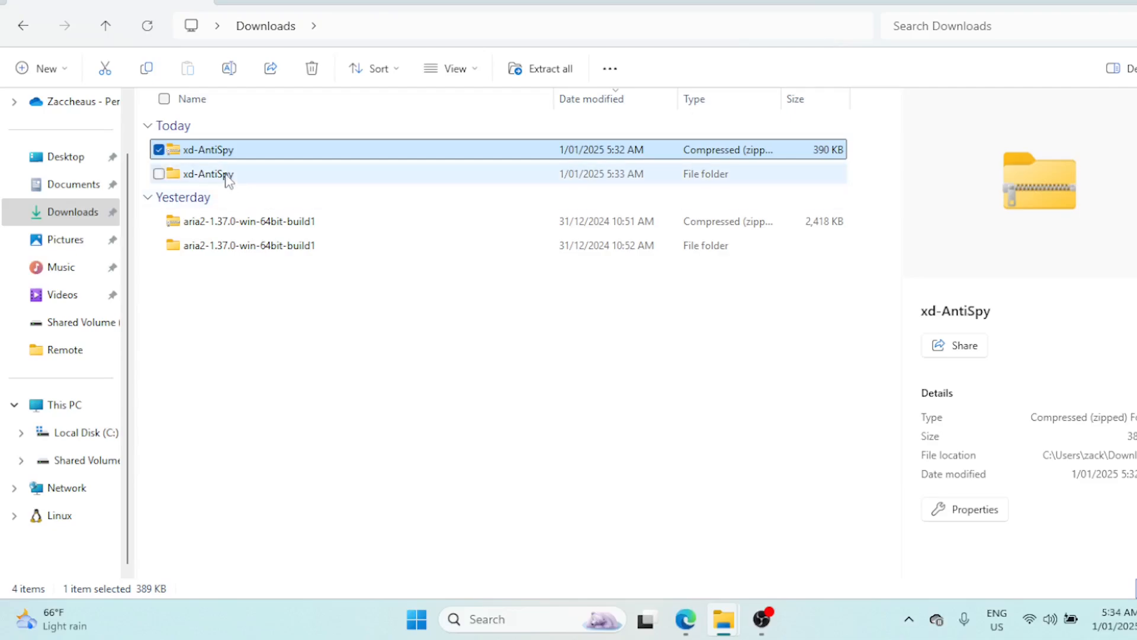
Launch the xd-AntiSpy application from the extracted folder and maximize its window
click(225, 176)
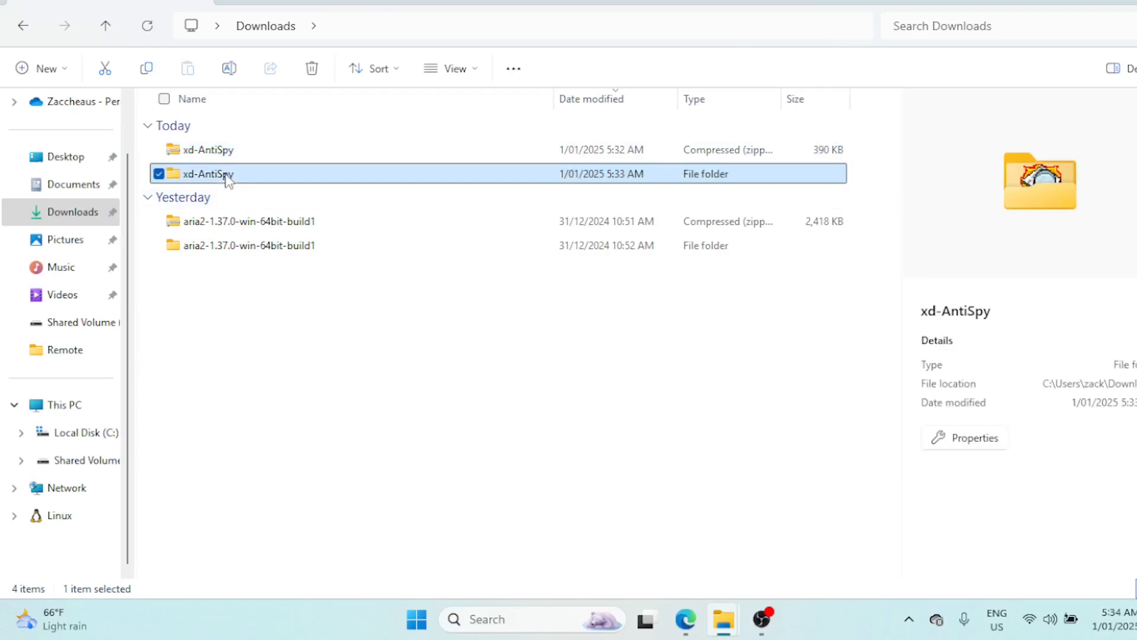
double_click(227, 177)
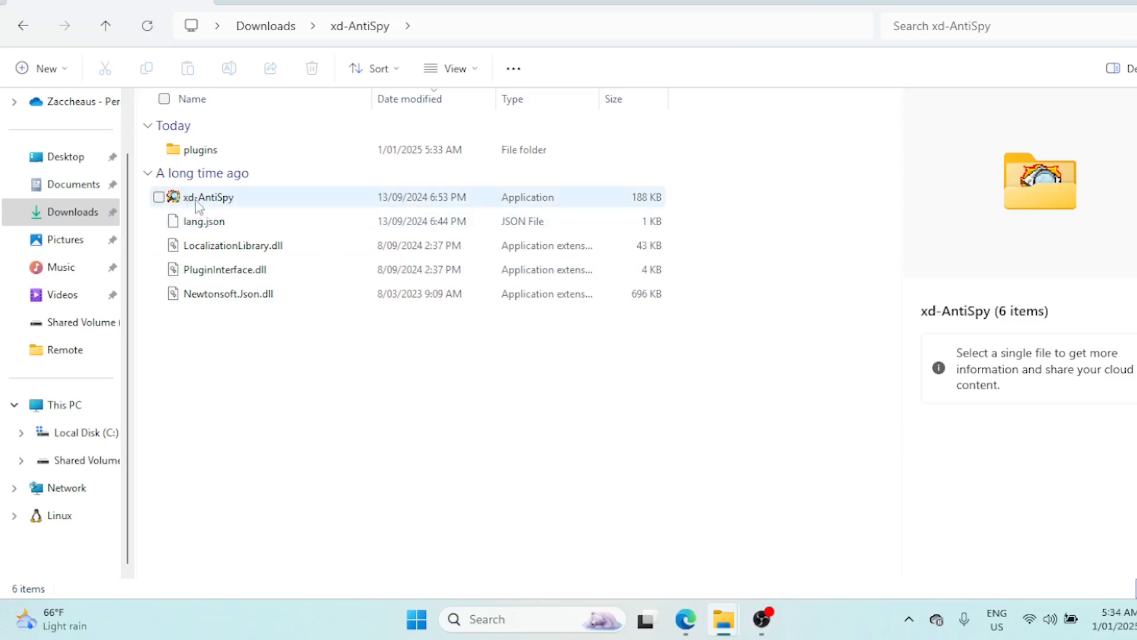
click(218, 201)
double_click(221, 197)
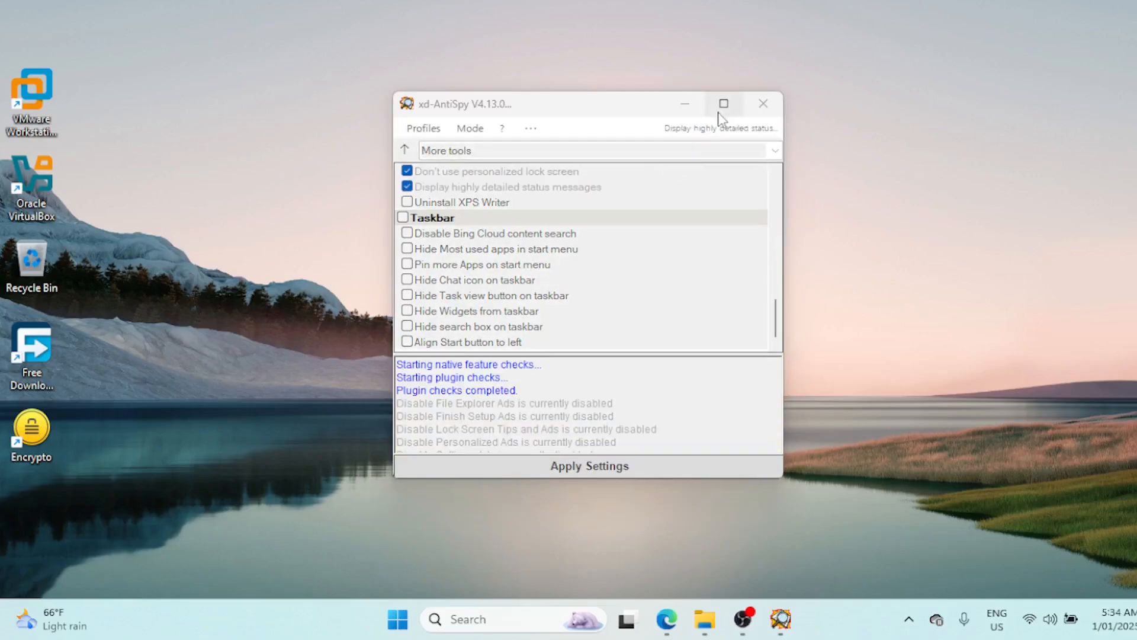
click(723, 103)
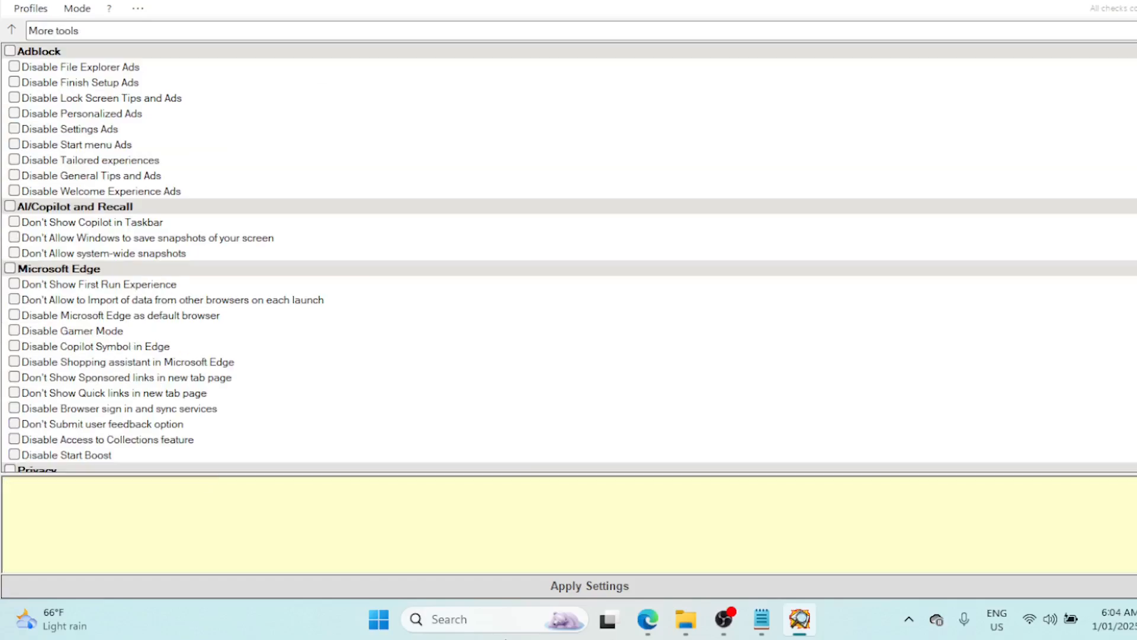
Search Windows for "restore" and open the System Protection settings for creating a restore point
click(496, 620)
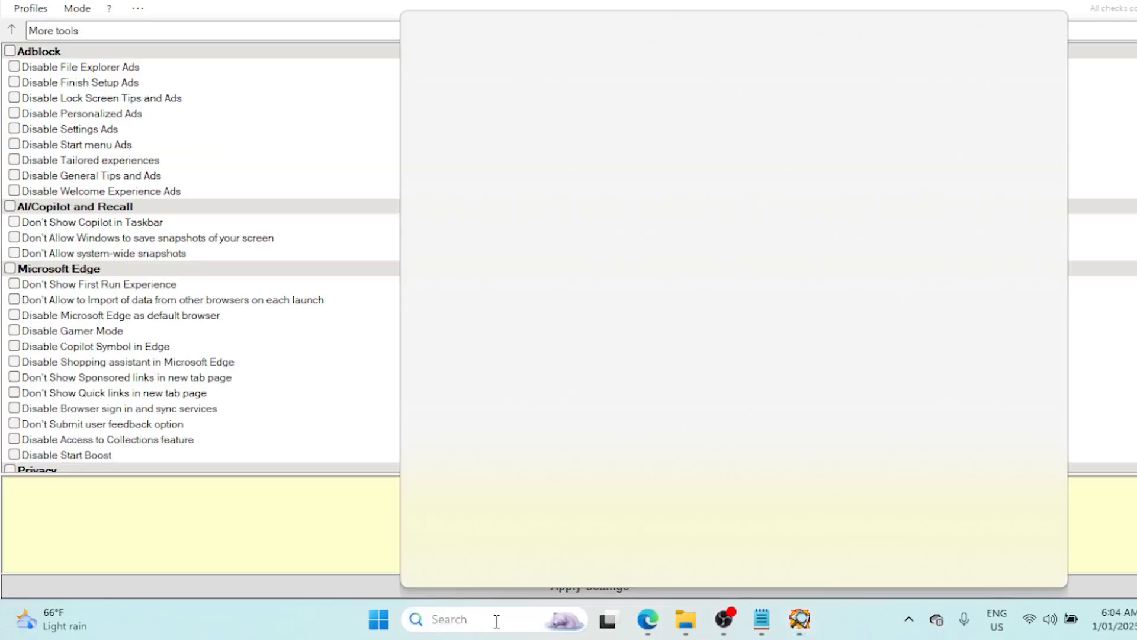
text(resto)
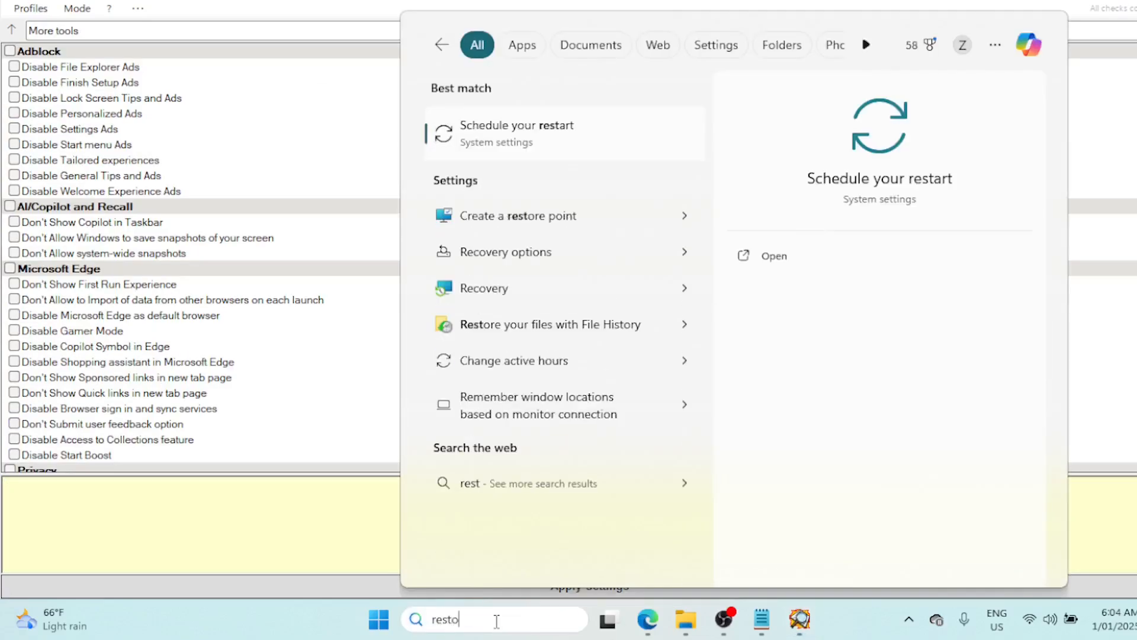
text(re)
click(505, 140)
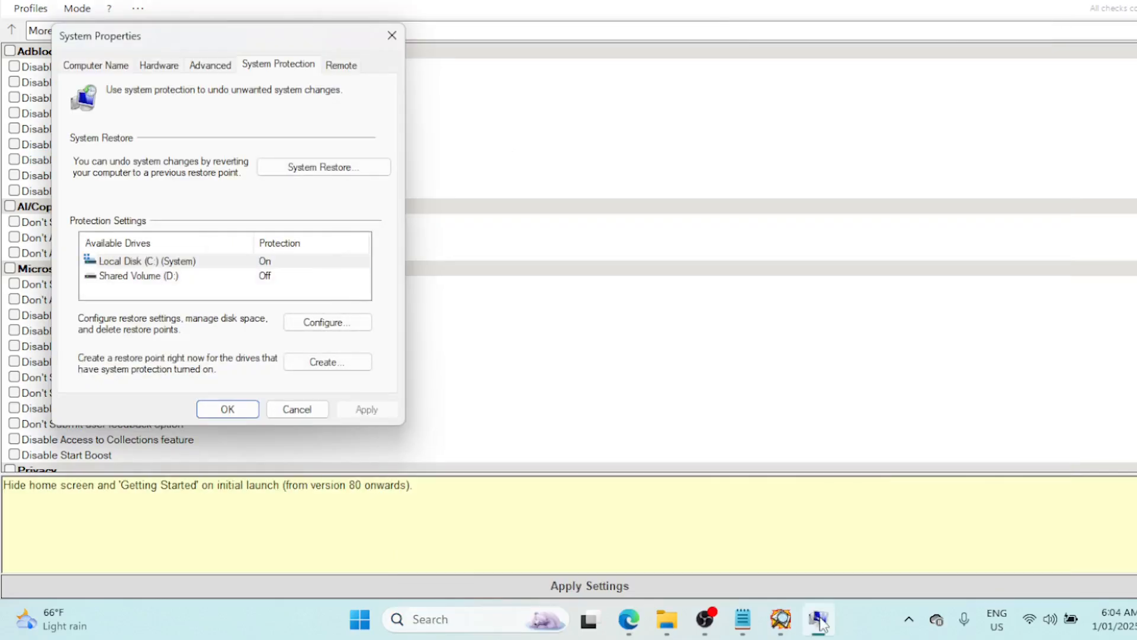
Create a system restore point described as 1/01/25 with drive C: selected, and close System Properties
click(174, 266)
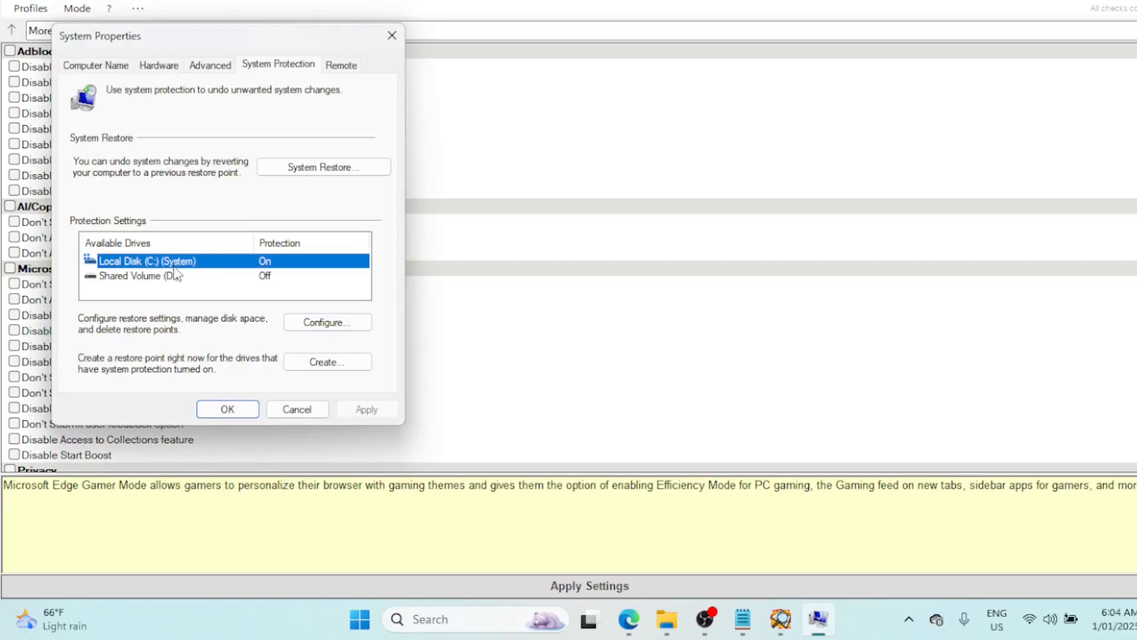
click(327, 363)
text(1/01/)
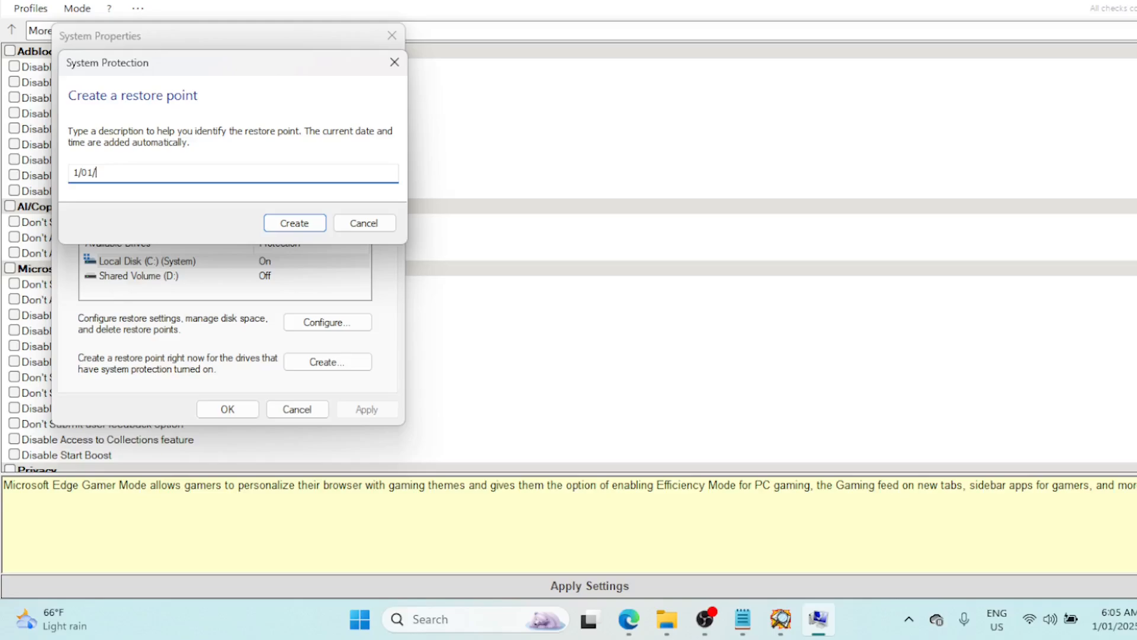
text(25)
click(295, 223)
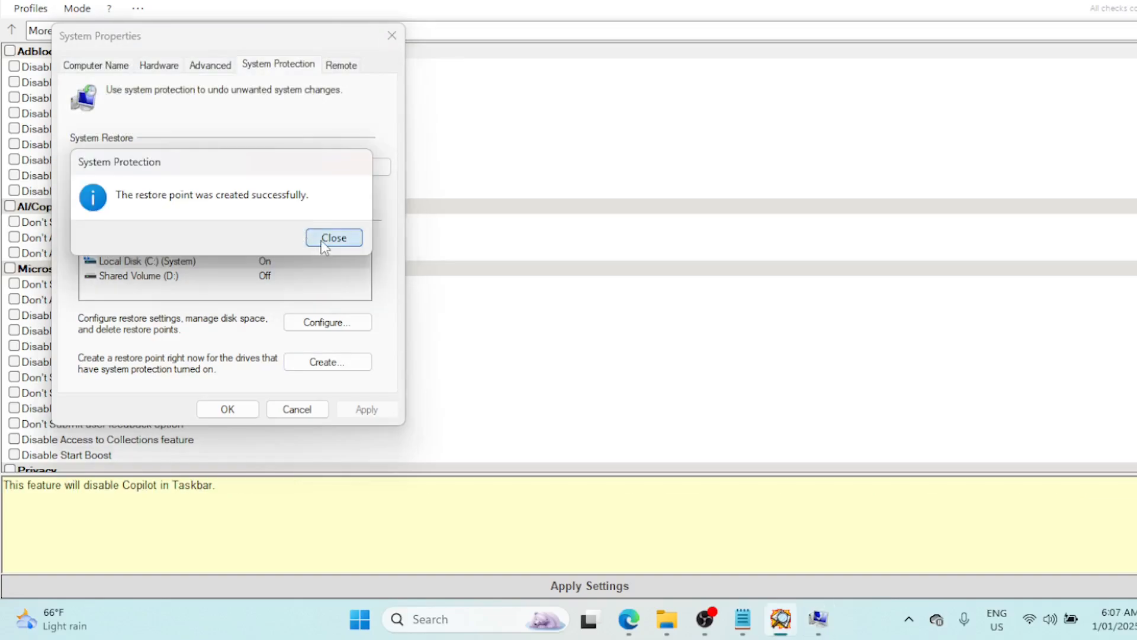
click(321, 240)
click(238, 408)
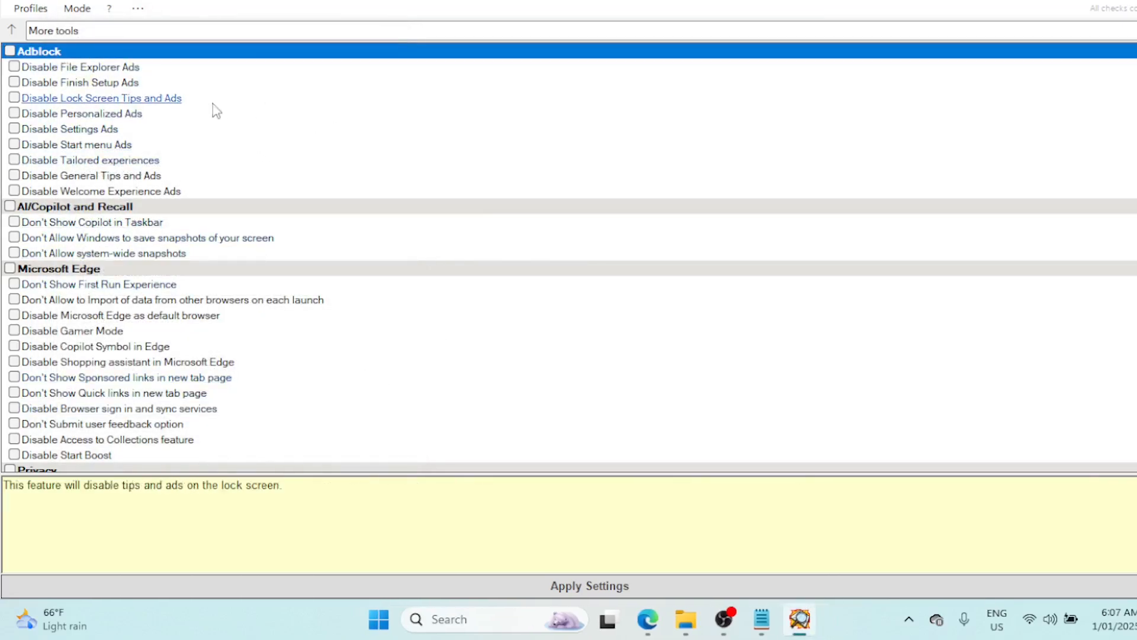
Select every option in the Adblock and AI/Copilot and Recall categories of xd-AntiSpy
click(10, 51)
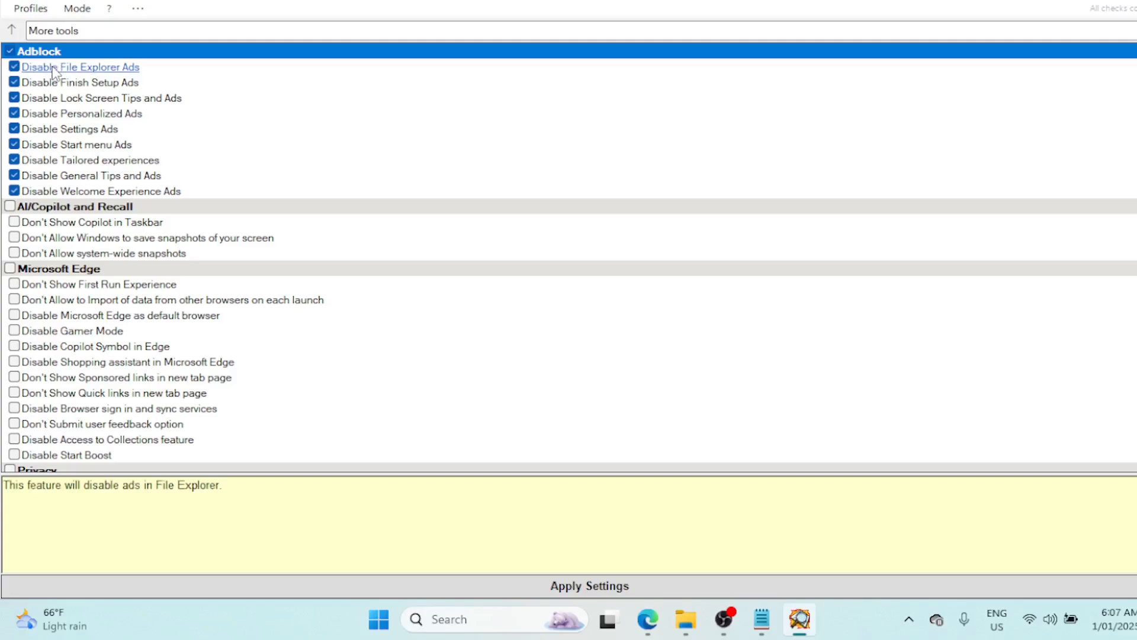
click(10, 206)
click(9, 206)
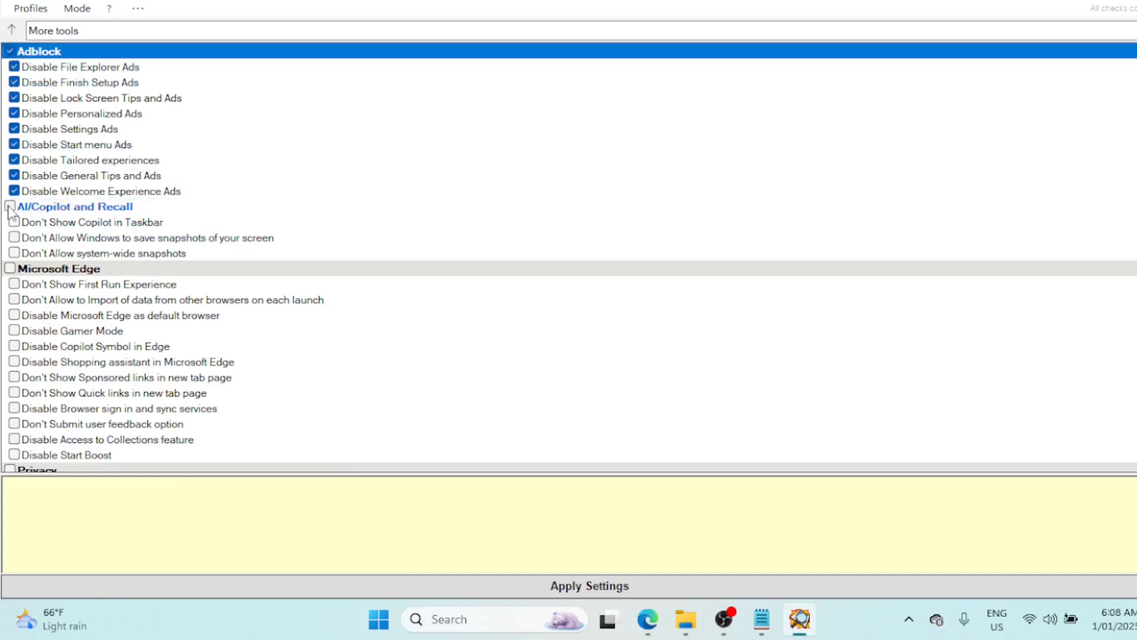
click(9, 207)
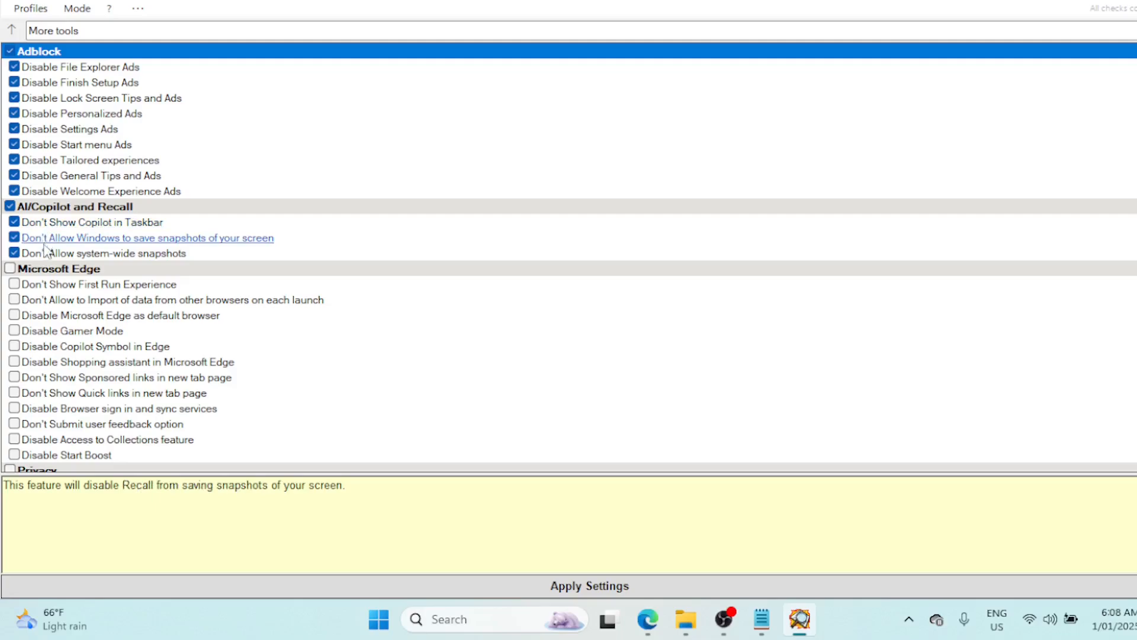
Select the whole Gaming category, covering GameDVR, PowerThrottling and VisualFX
scroll(45, 249, down, 3)
scroll(569, 258, down, 3)
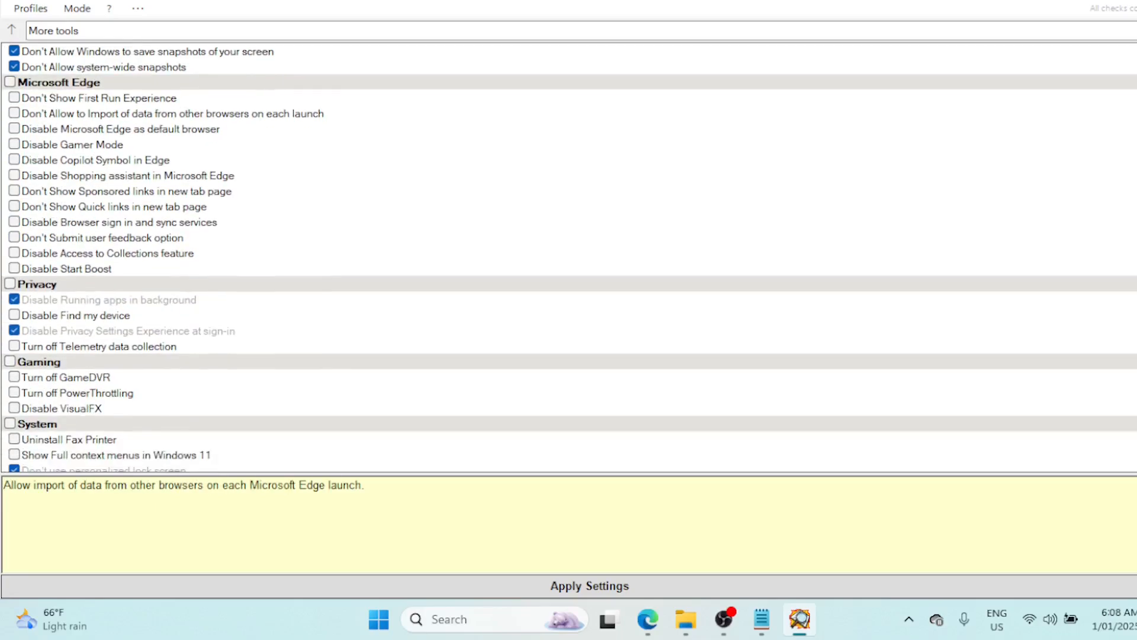
scroll(569, 257, down, 2)
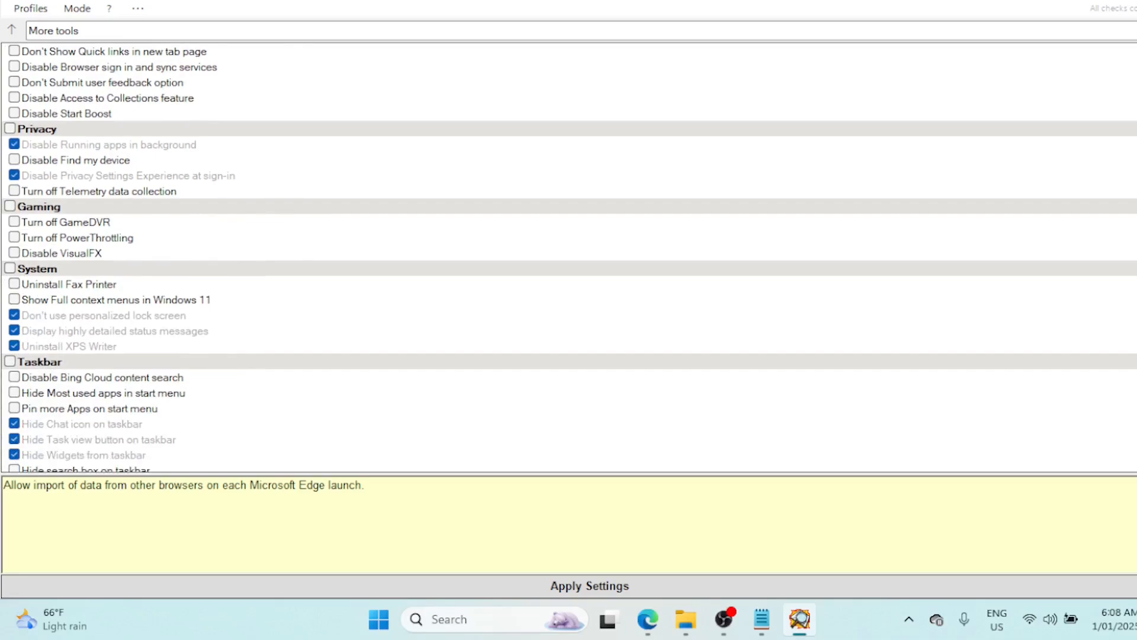
click(10, 206)
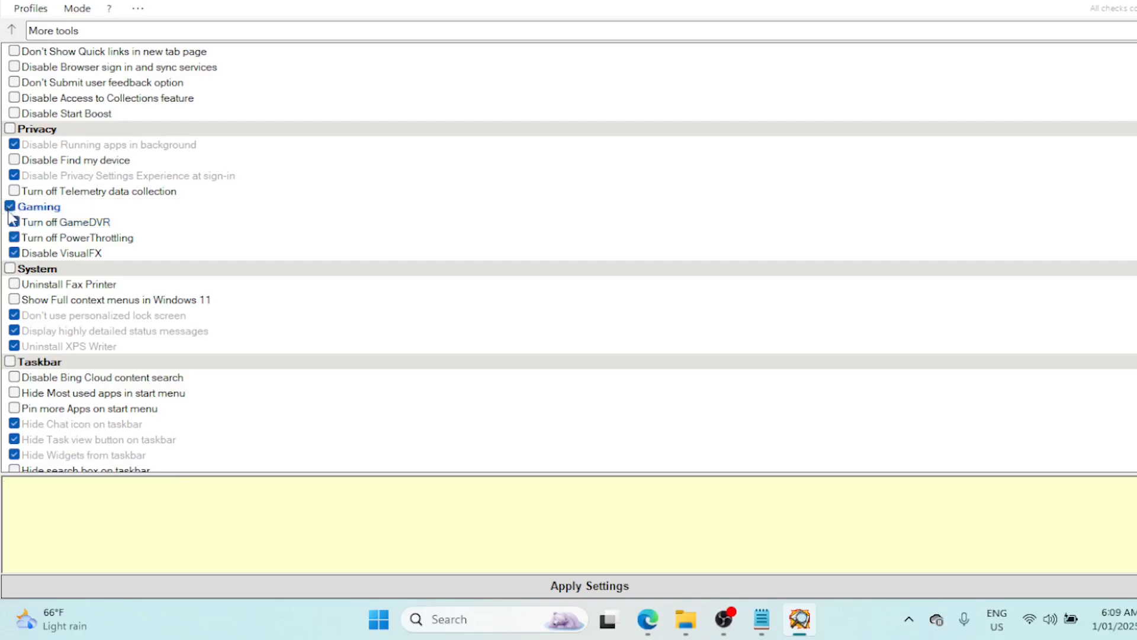
Apply the selected Adblock, AI/Copilot and Recall and Gaming settings, and review the highlighted entries throughout the list
scroll(83, 409, down, 1)
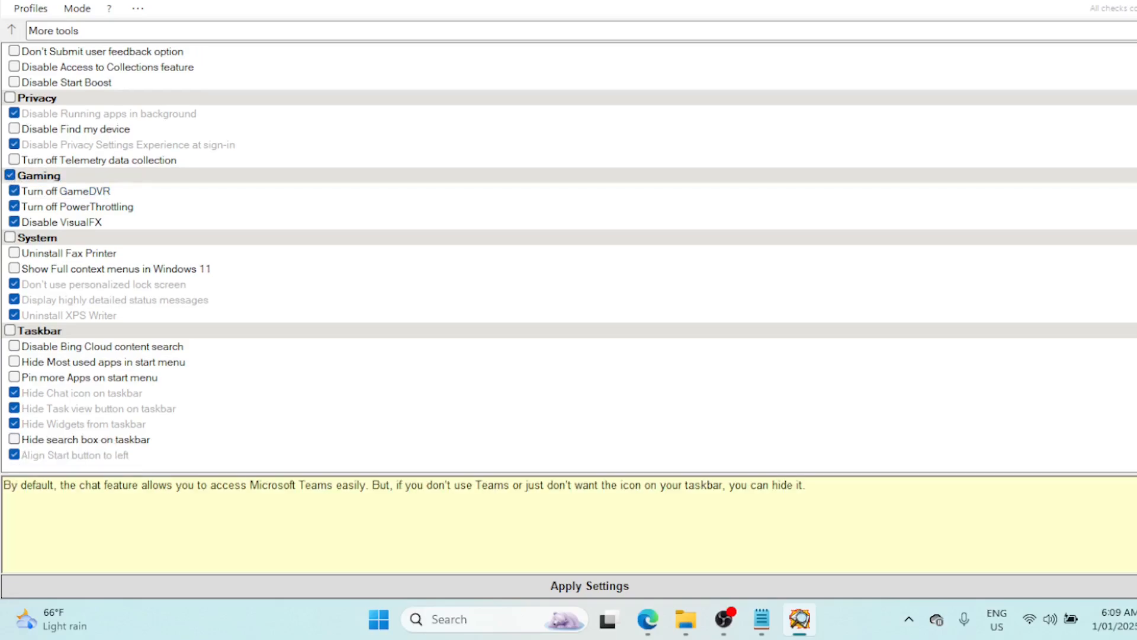
click(584, 585)
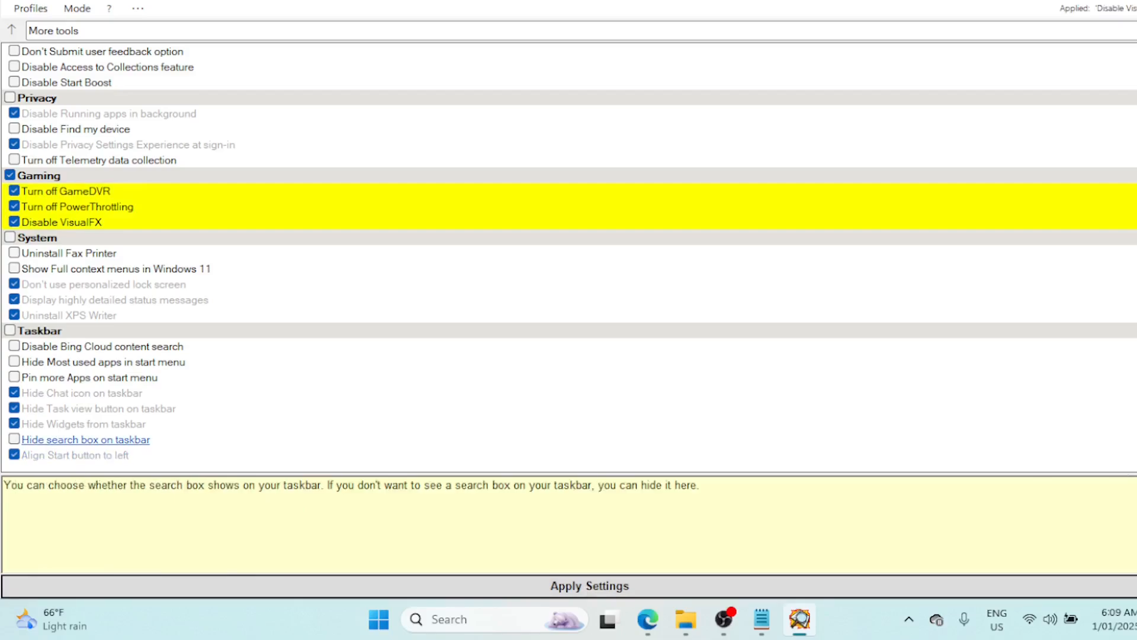
scroll(569, 254, up, 8)
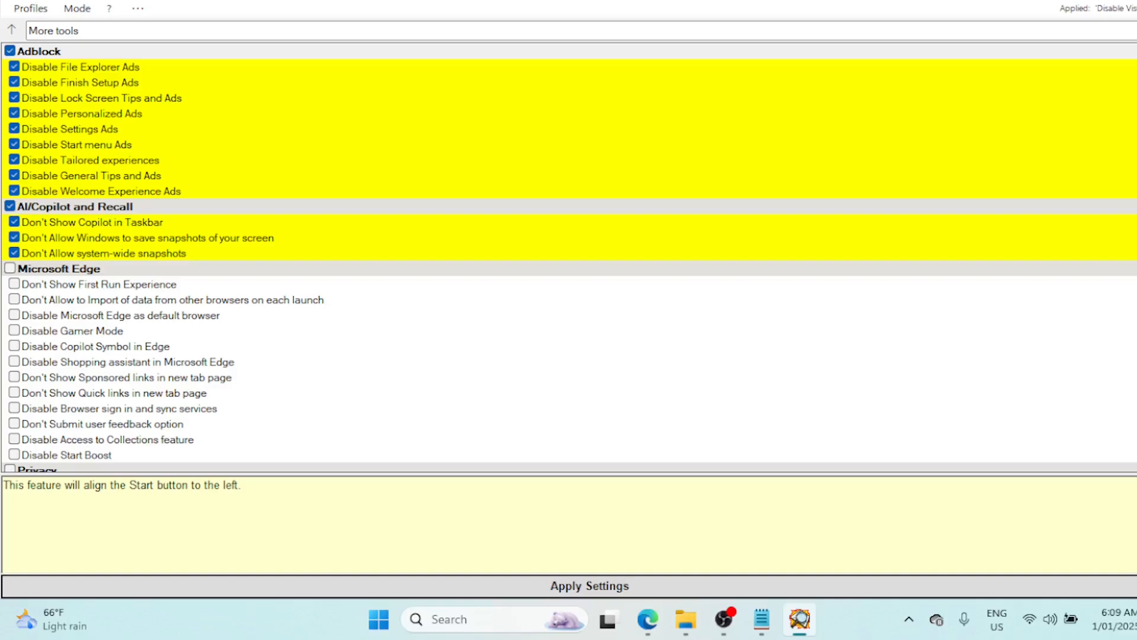
scroll(568, 254, down, 8)
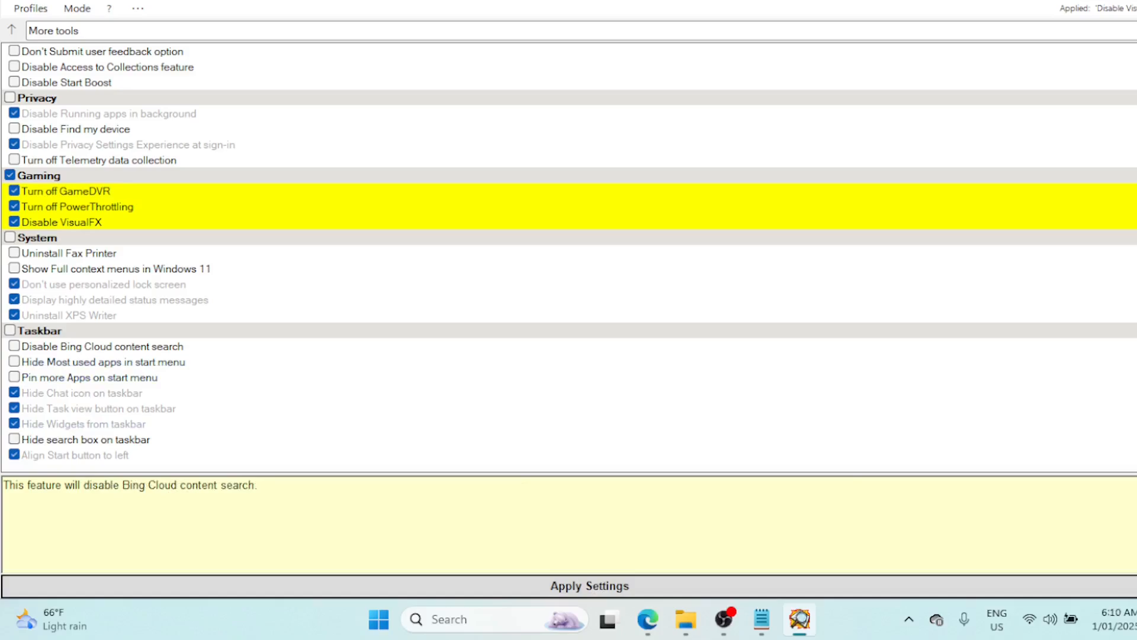
scroll(569, 261, up, 8)
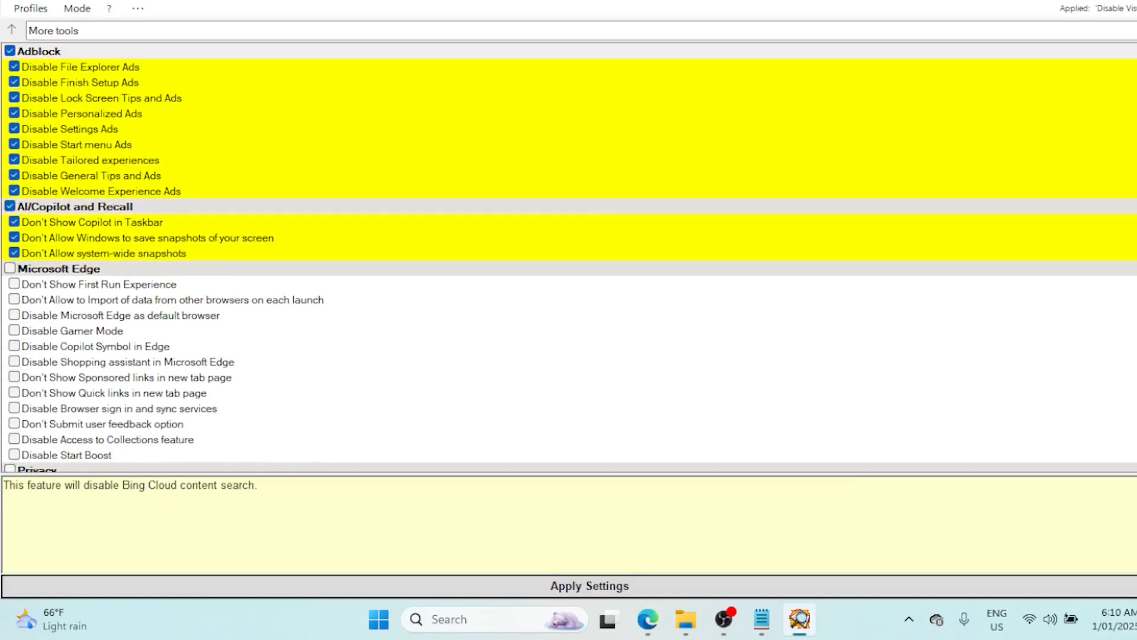
scroll(568, 258, down, 8)
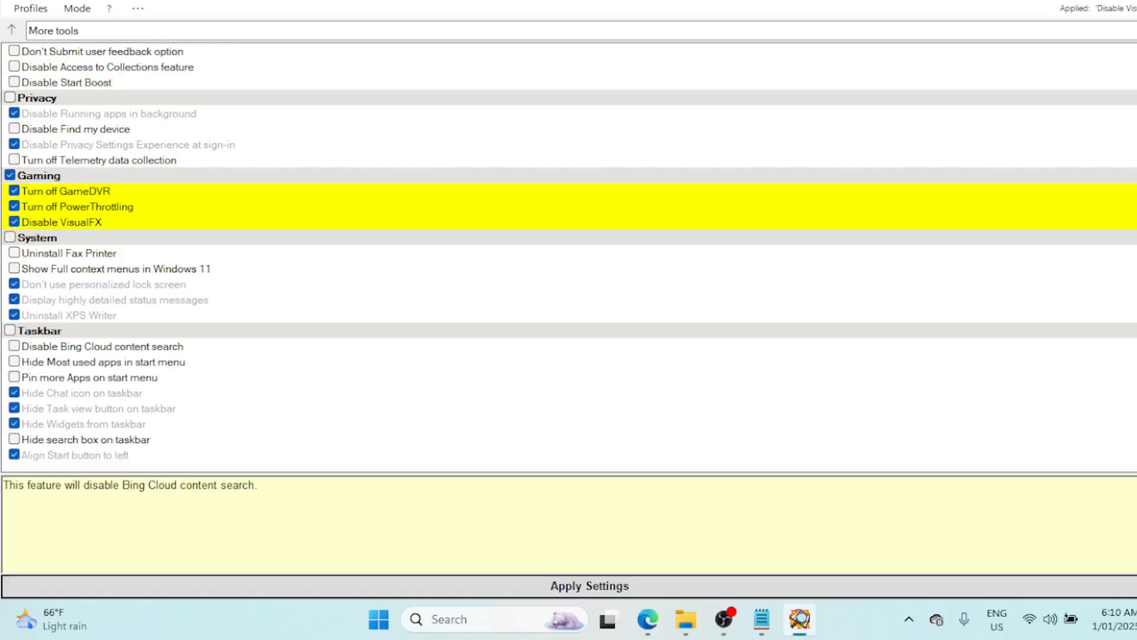
scroll(568, 257, up, 5)
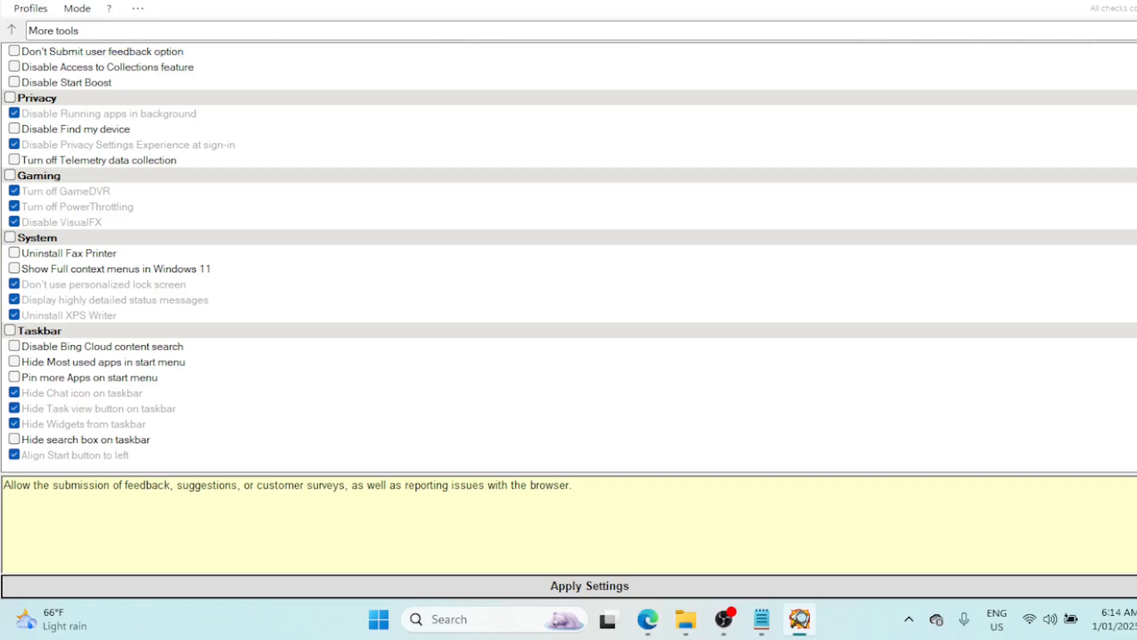
Load the PluginDebloater plugin to check for bloatware, followed by the PluginButler plugin
click(1131, 31)
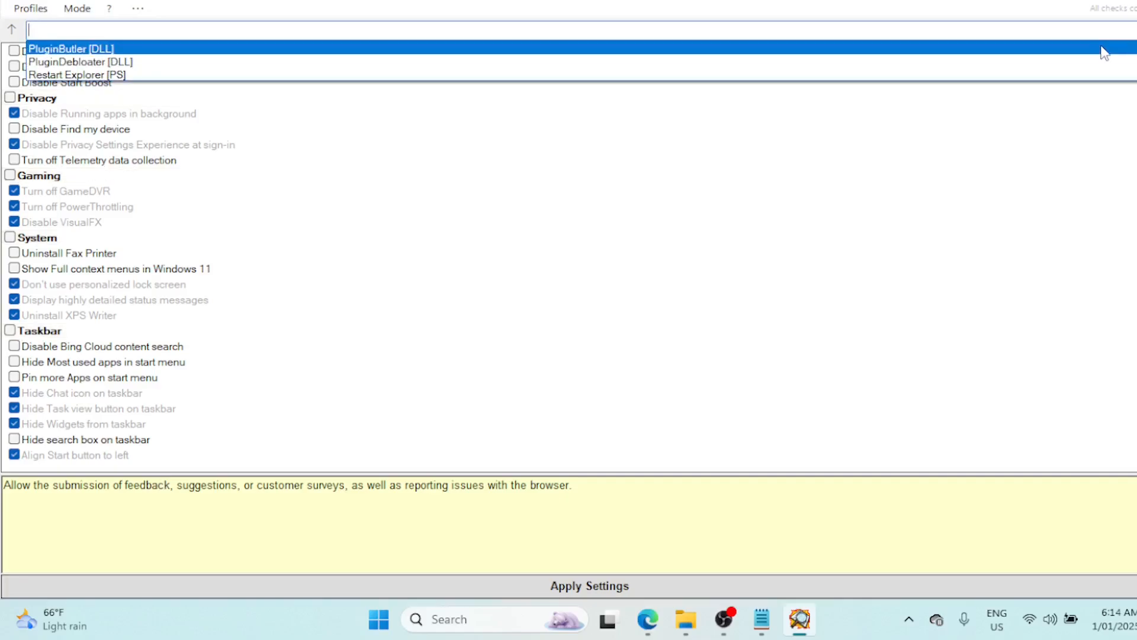
click(1075, 68)
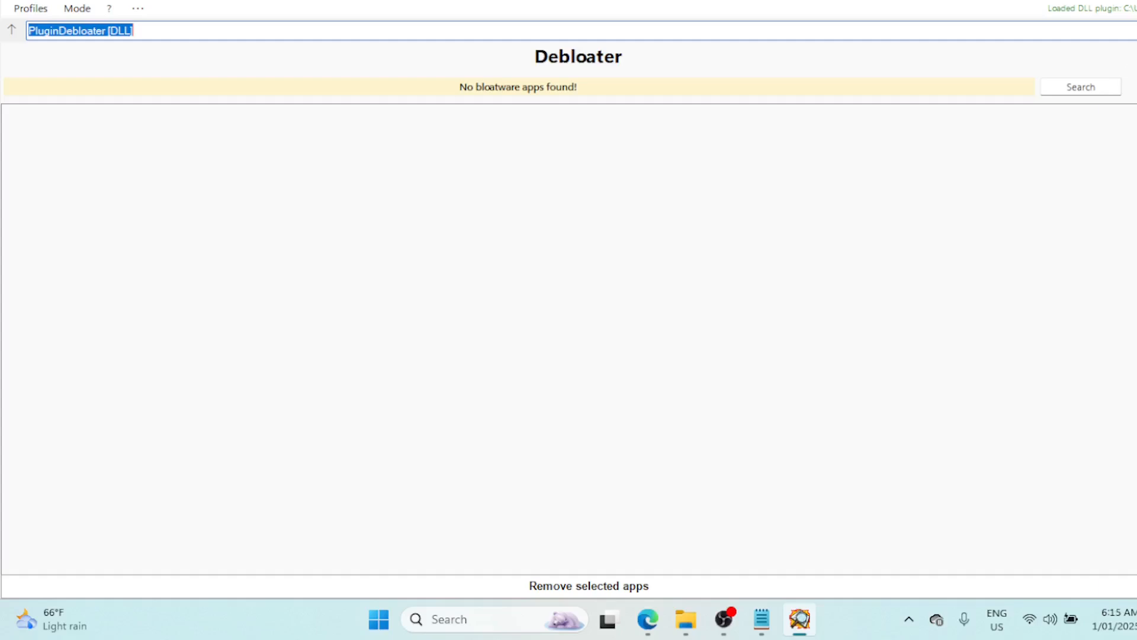
click(1135, 31)
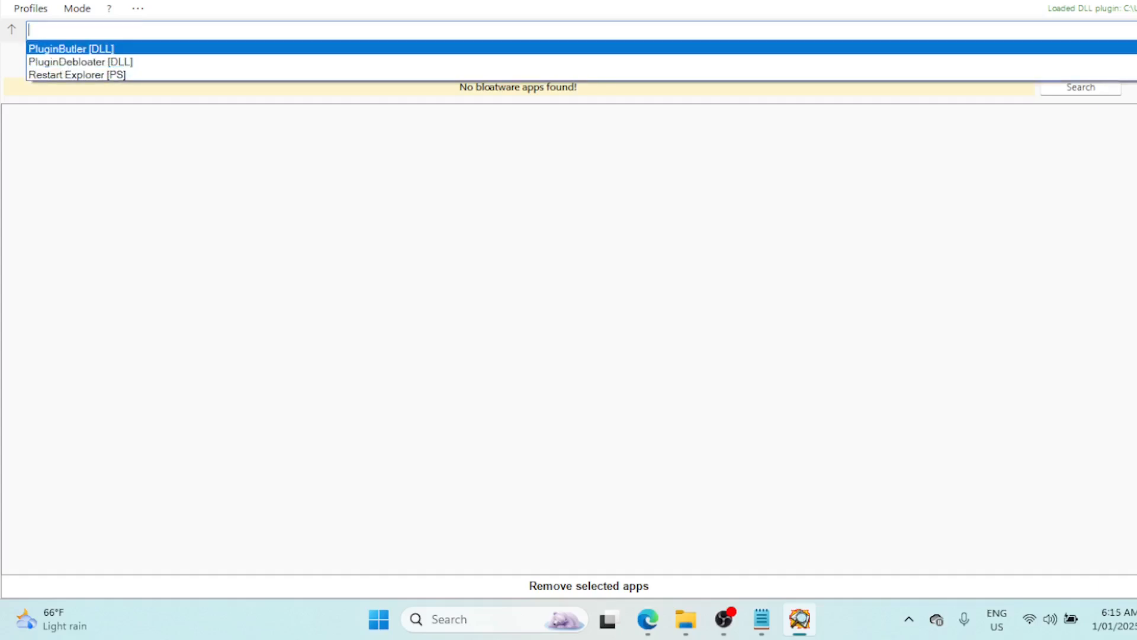
key(Return)
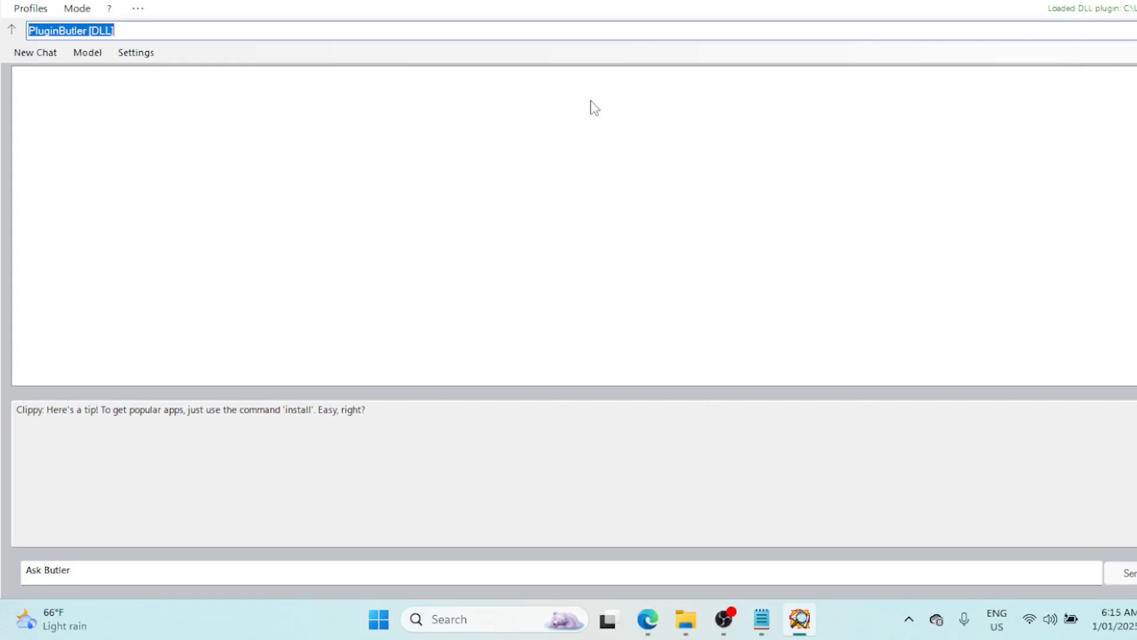
Return from the Butler plugin to the main settings list and activate the search field
click(12, 35)
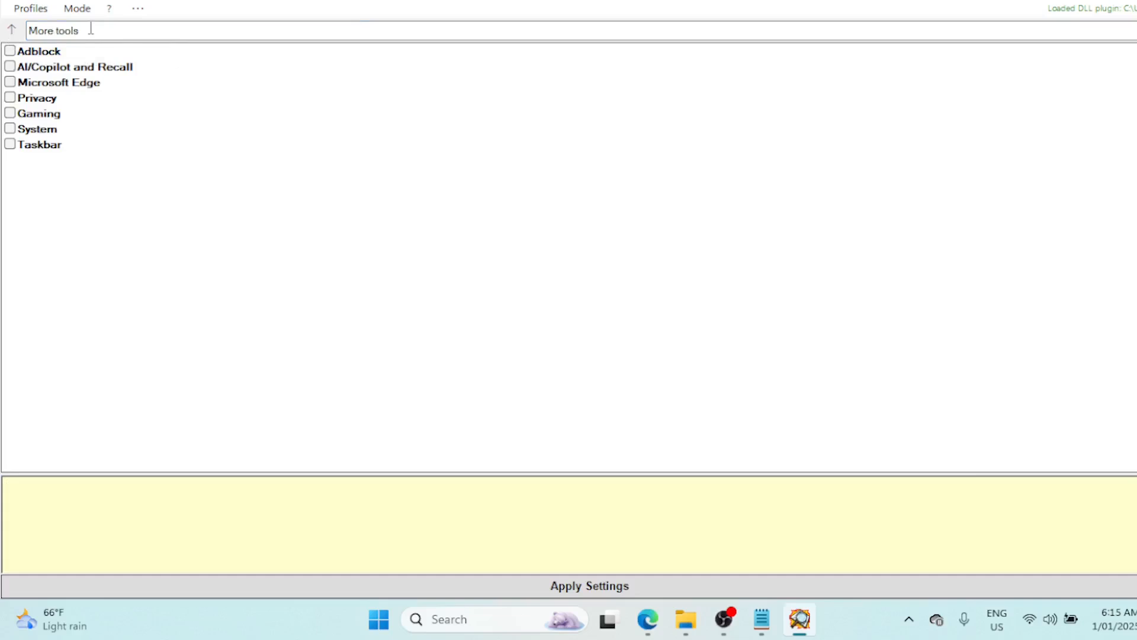
click(52, 35)
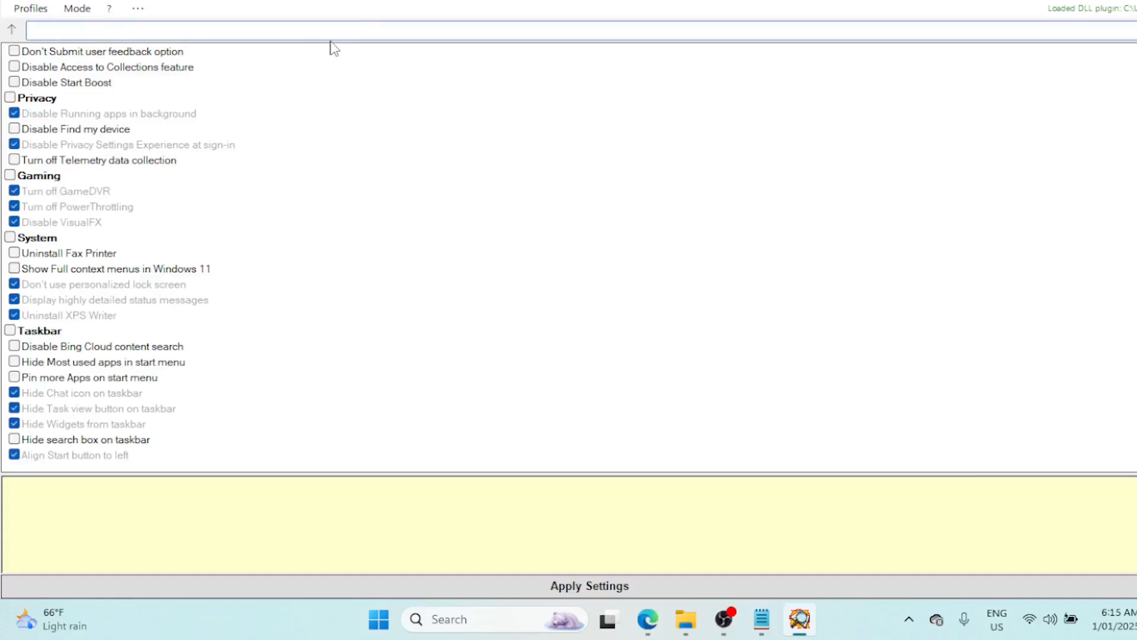